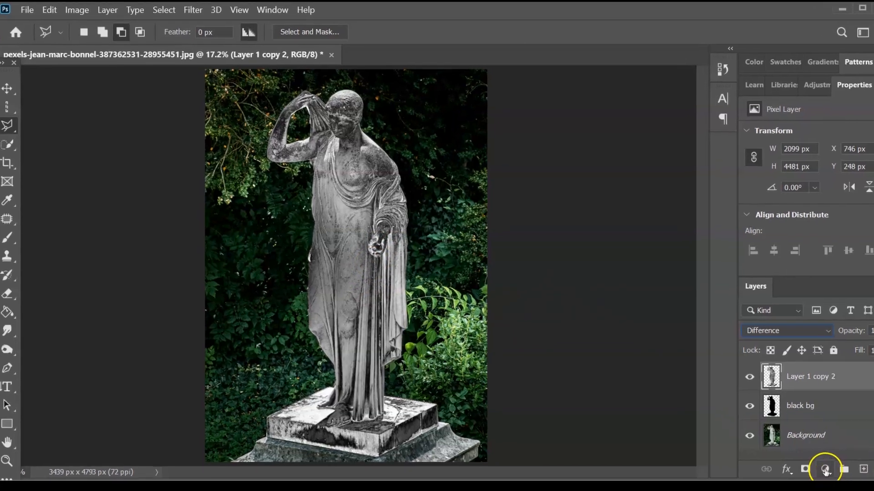
- Preview the finished gold statue's EdgyAmber lookup and curves, then open the original marble photo
click(809, 139)
click(773, 147)
click(863, 262)
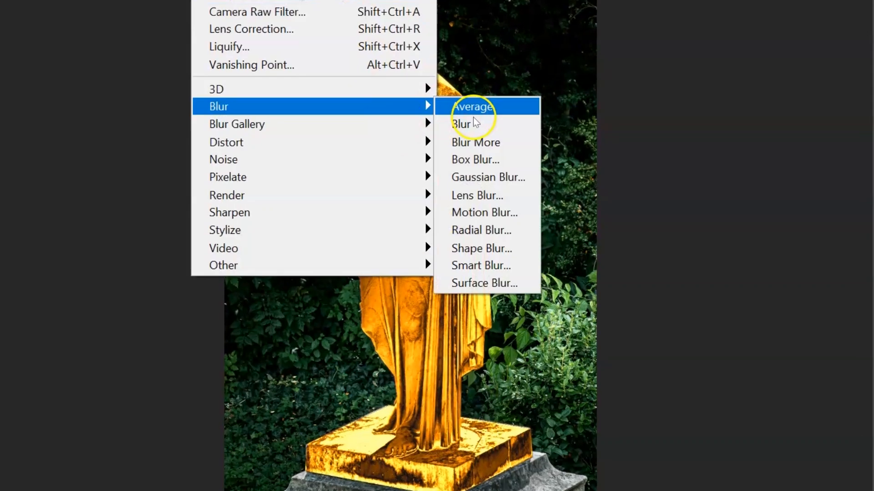
click(487, 176)
click(674, 15)
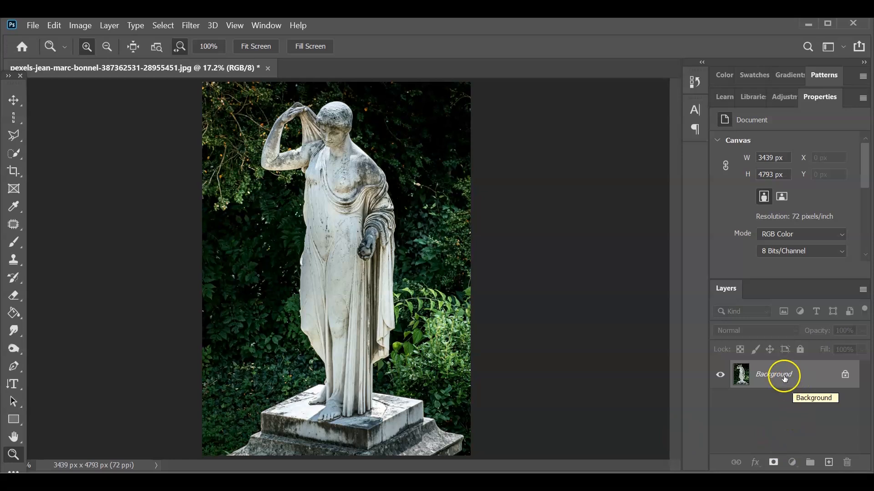
- Auto-select the statue figure with Select > Subject
click(152, 27)
click(233, 185)
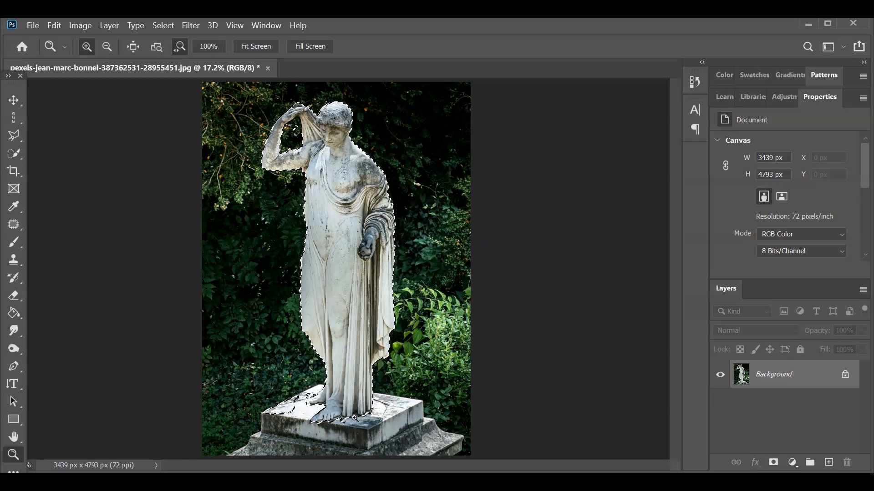
click(14, 136)
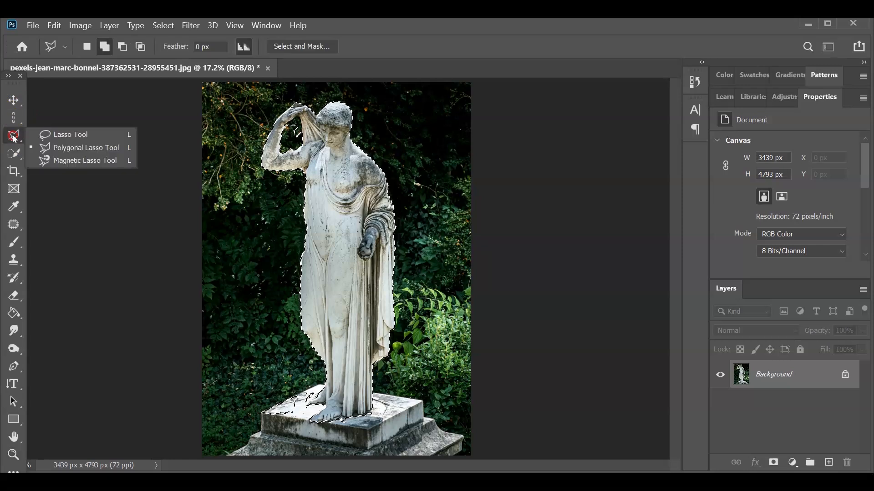
- Add the pedestal slab to the selection with the Polygonal Lasso in Add mode
click(77, 148)
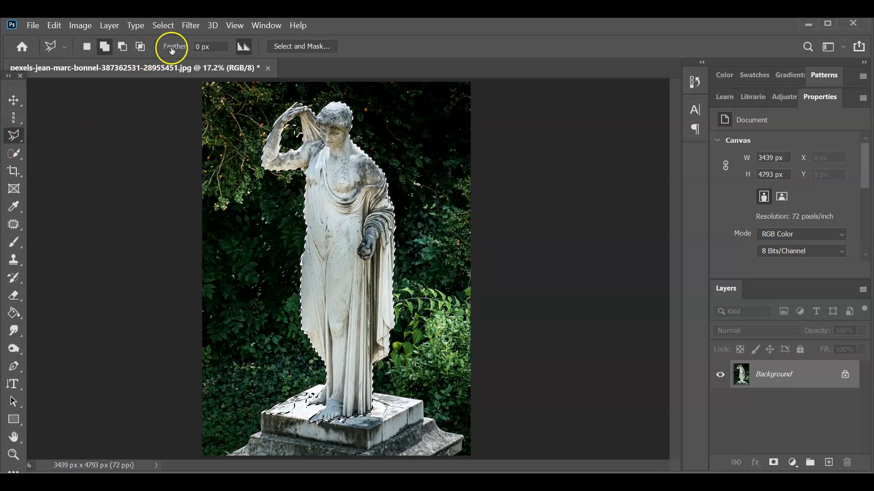
click(105, 49)
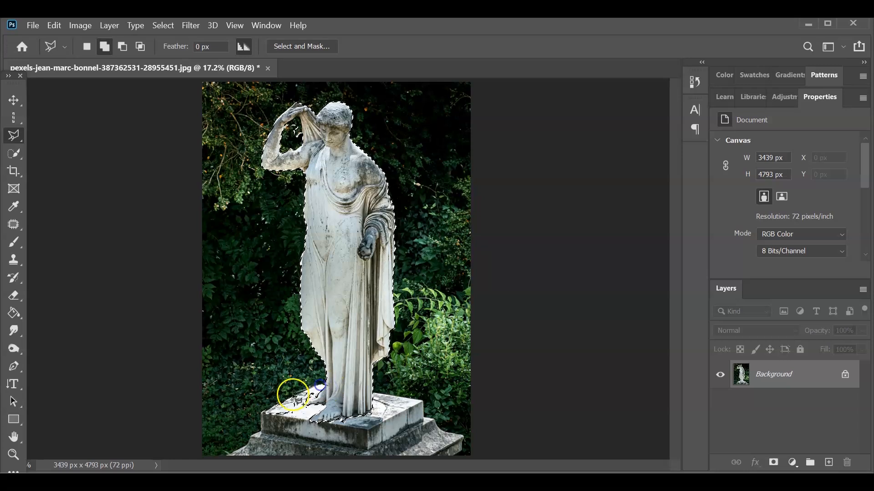
click(261, 432)
click(366, 451)
click(424, 419)
click(423, 401)
click(324, 385)
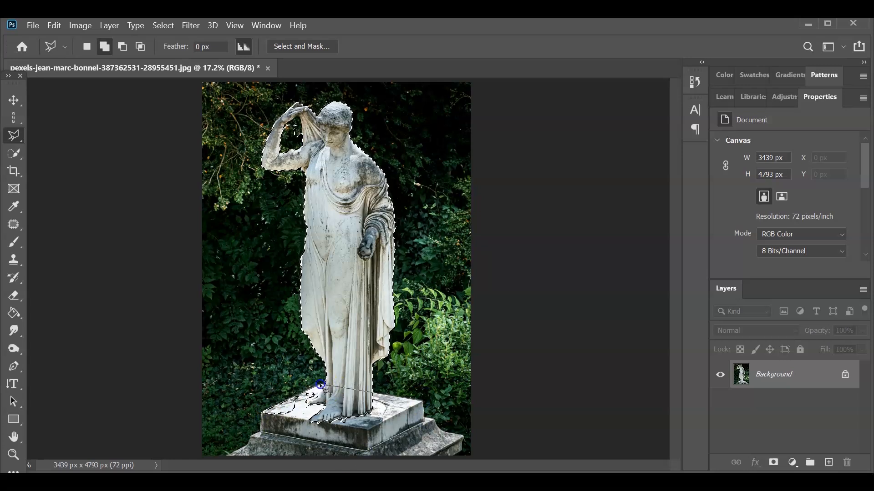
- Subtract the raised-arm gap from the selection in Subtract mode
click(122, 46)
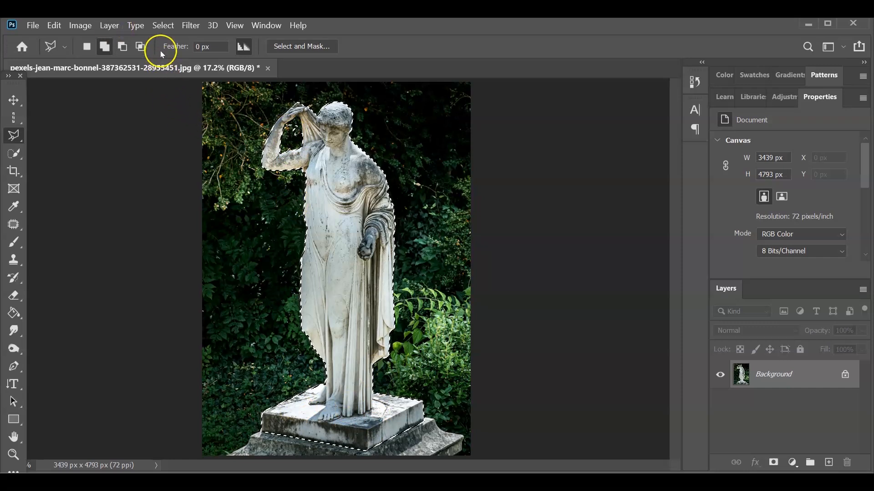
click(122, 47)
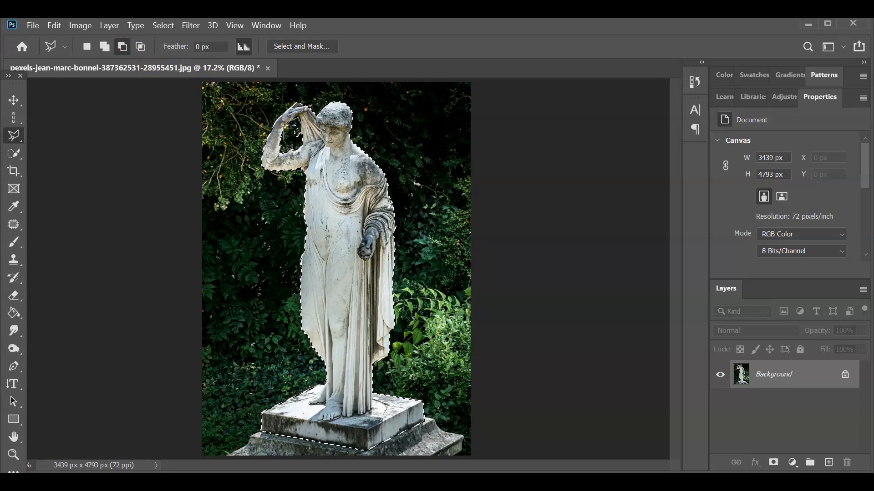
click(297, 136)
click(296, 136)
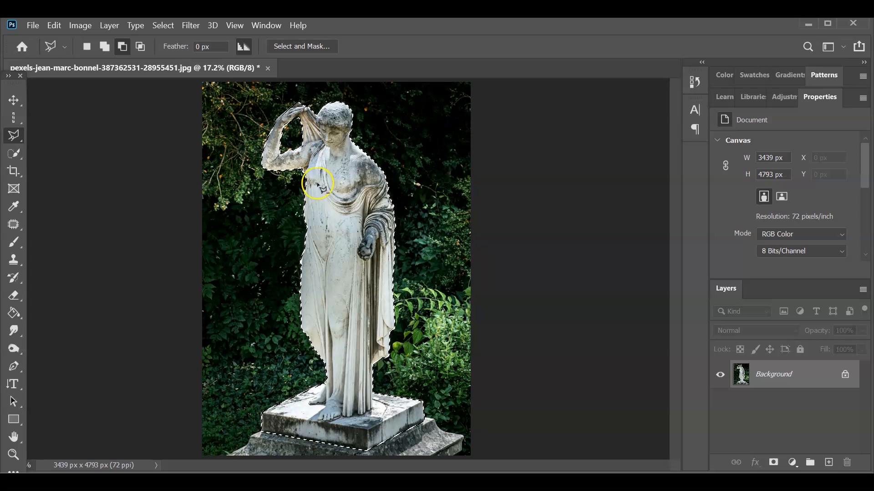
- Copy the statue to Layer 1, duplicate it as Layer 1 copy, and select Layer 1
key(ctrl+j)
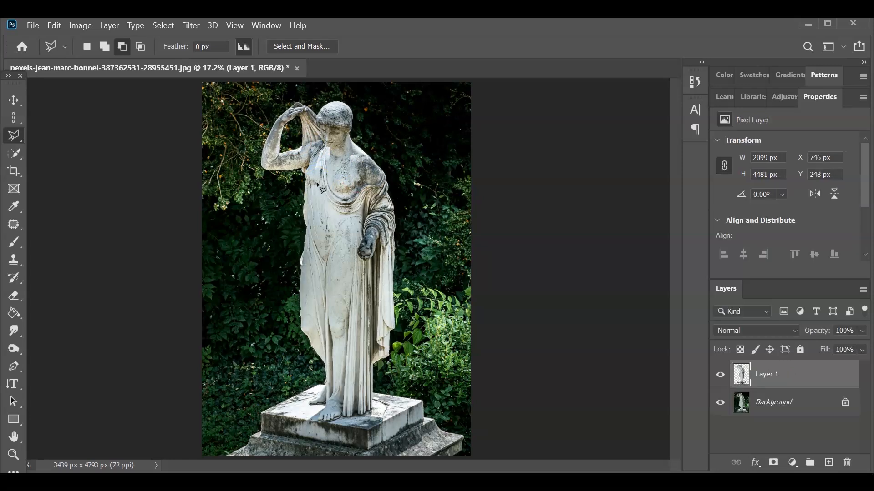
click(767, 377)
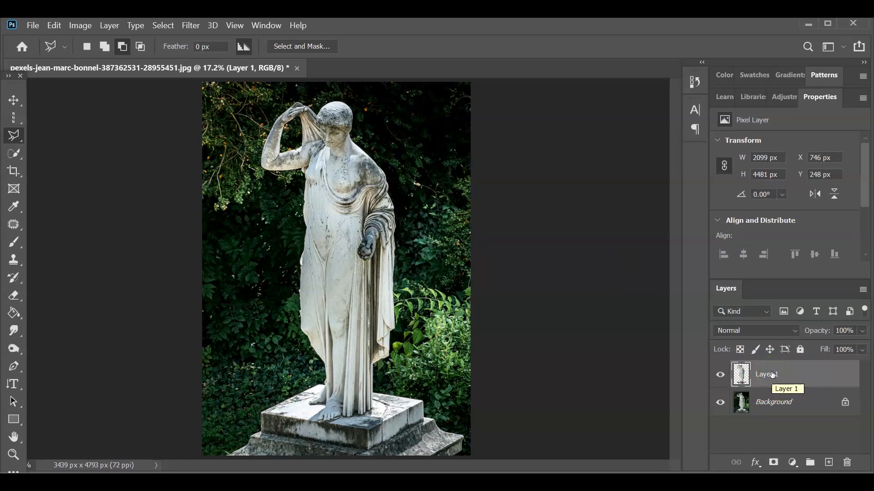
key(ctrl+j)
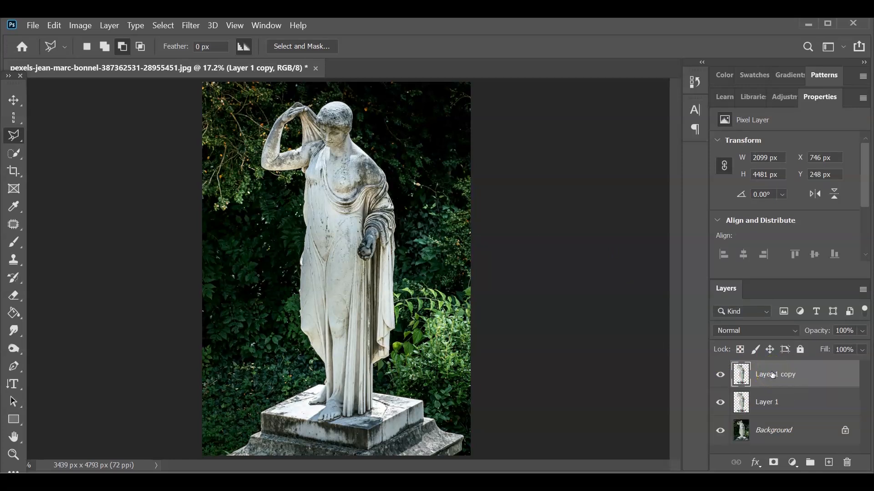
click(772, 398)
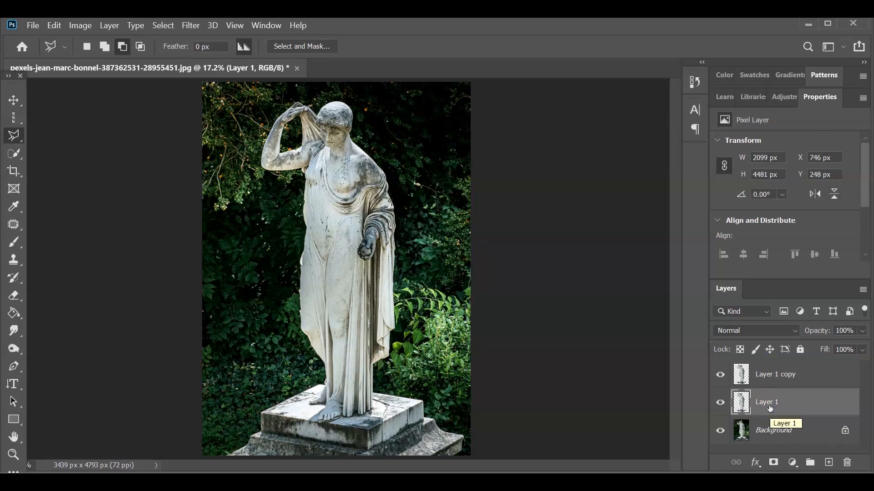
click(778, 401)
- Hide Layer 1 copy and rename Layer 1 to 'black bg'
click(720, 376)
click(767, 408)
double_click(767, 404)
text(black bg)
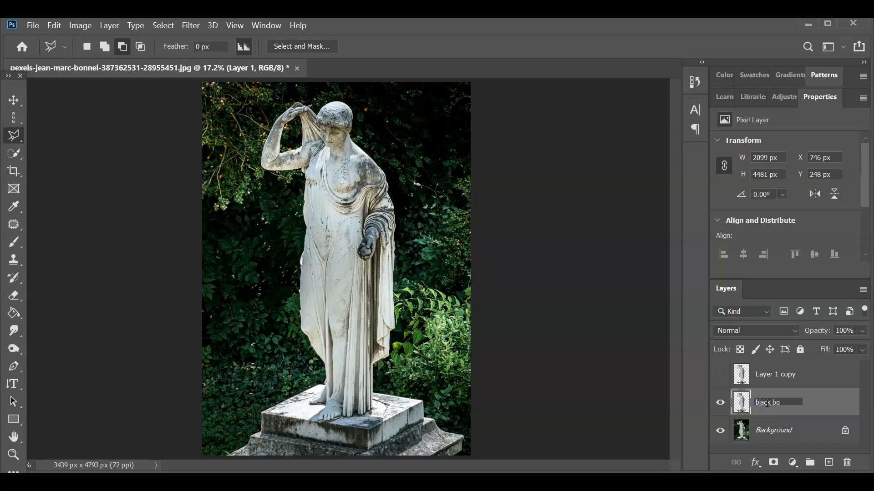
click(792, 412)
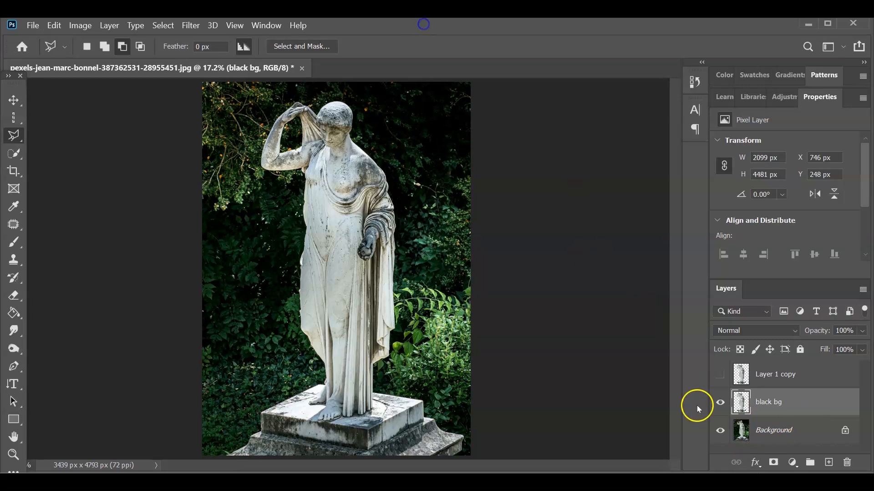
- Turn the black bg statue into a black silhouette with Hue/Saturation Lightness -100
click(80, 25)
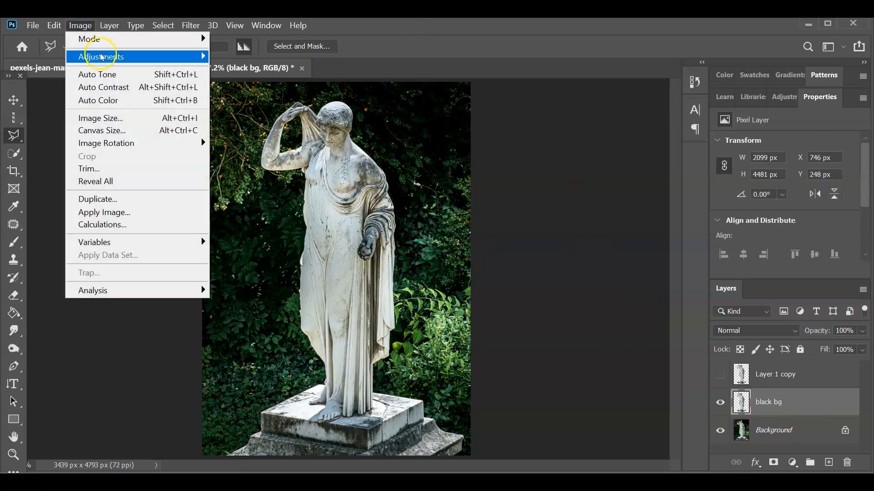
mouse_move(102, 57)
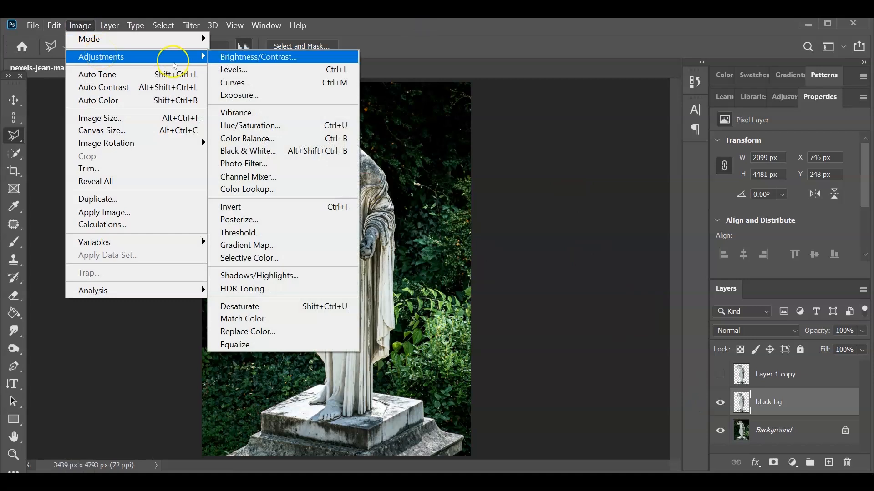
click(276, 126)
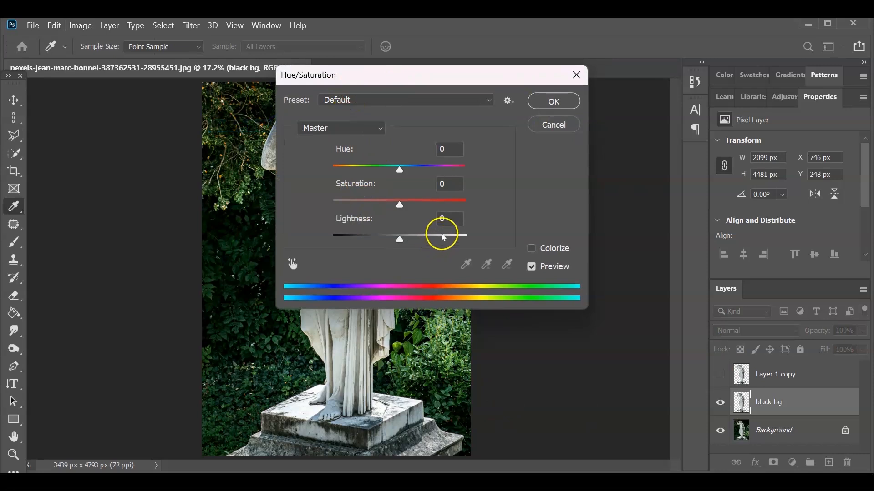
click(400, 240)
drag(401, 245, 332, 244)
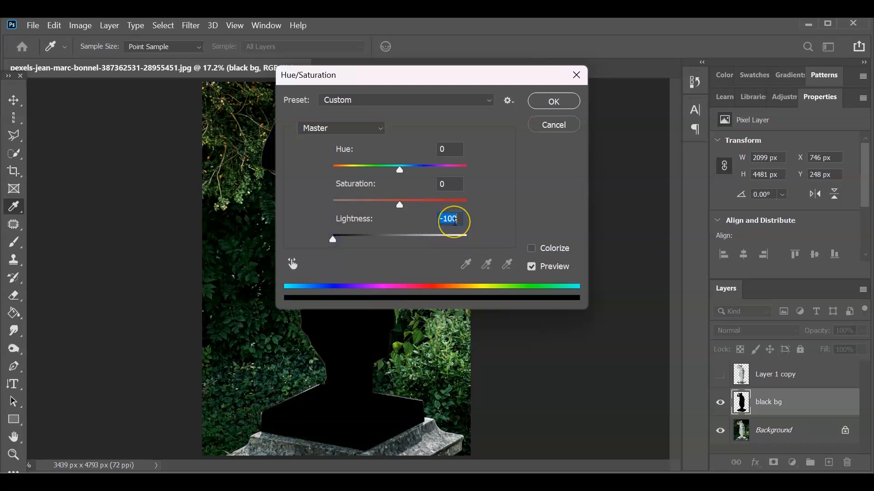
click(552, 101)
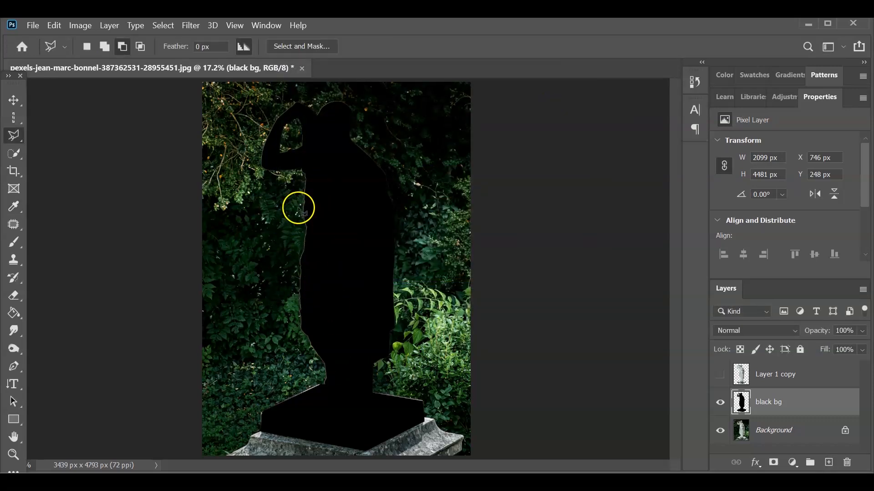
- Show Layer 1 copy again, duplicate it as Layer 1 copy 2, and invert the duplicate
click(784, 376)
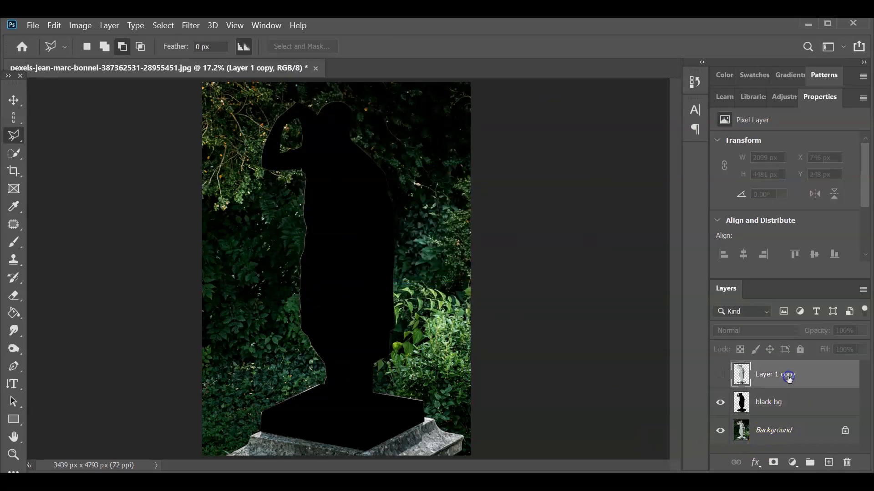
click(720, 374)
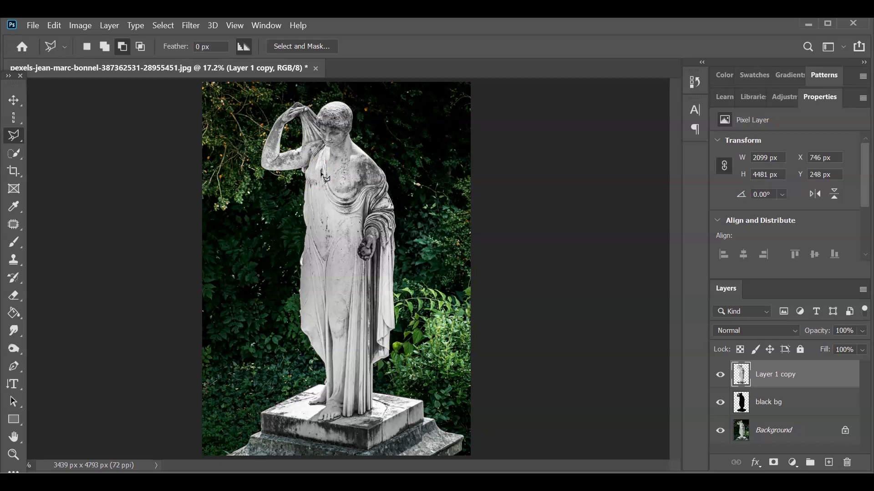
key(ctrl+j)
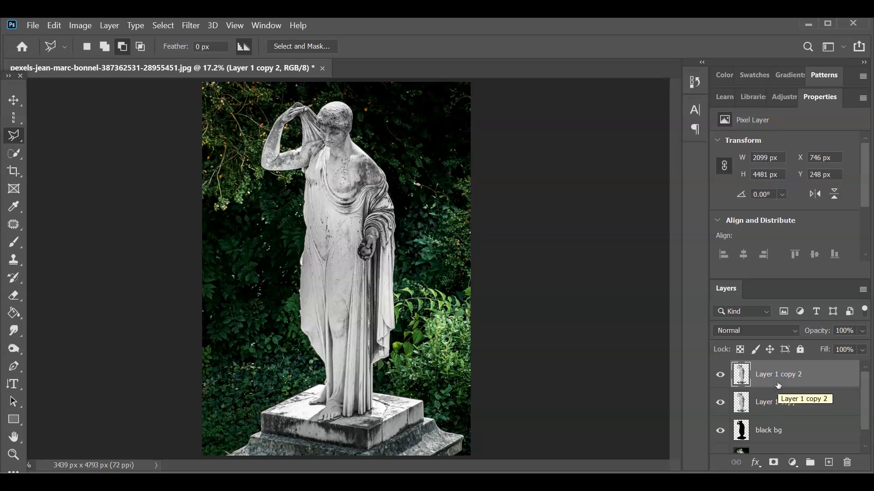
key(ctrl+i)
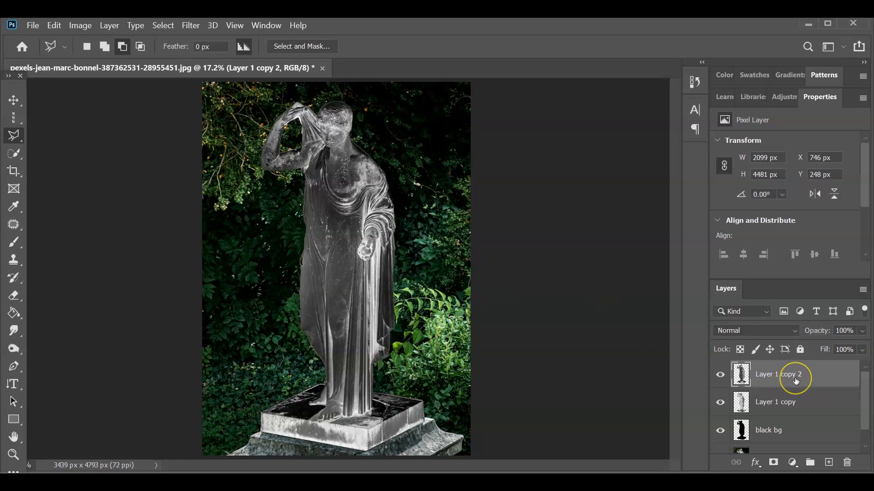
- Set Layer 1 copy 2 to Difference blending and select it together with Layer 1 copy
click(793, 330)
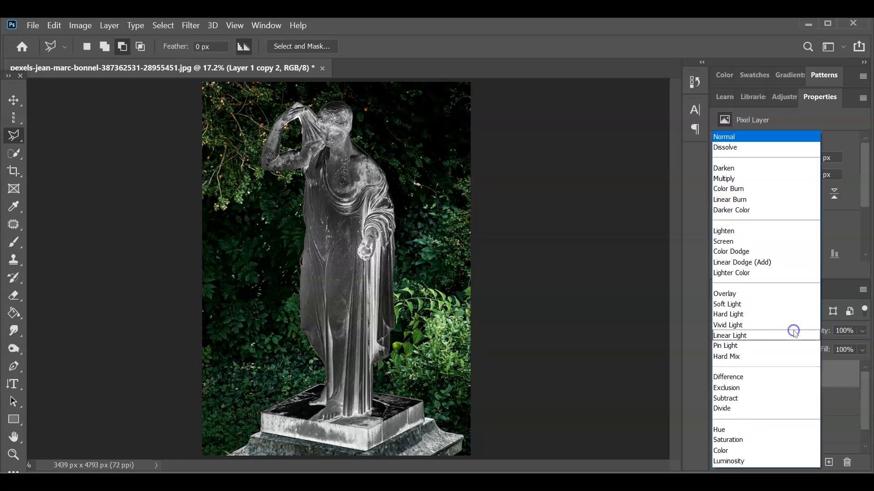
click(776, 378)
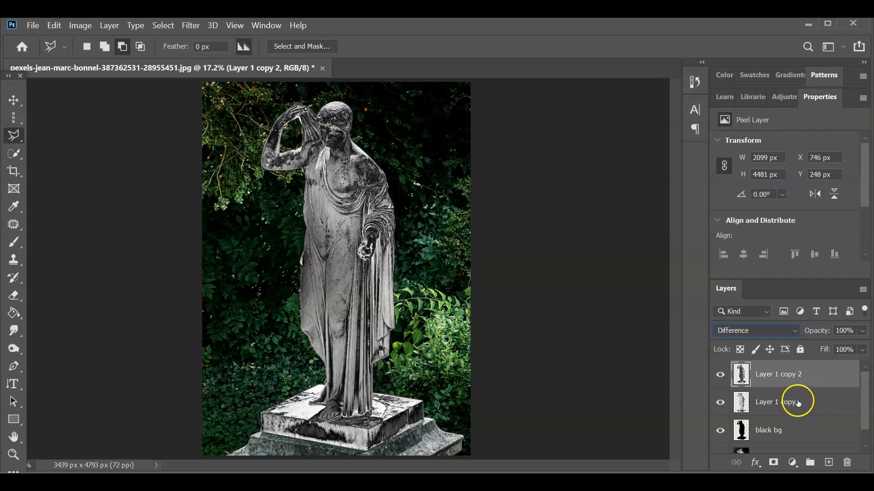
ctrl+click(799, 377)
click(797, 374)
ctrl+click(793, 404)
- Merge the two statue copies into Layer 1 copy 2 and set it to Difference
right_click(780, 412)
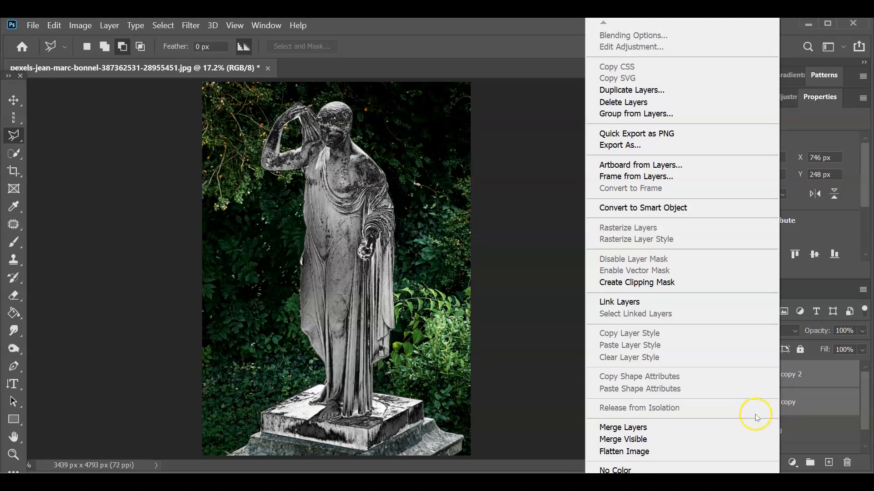
click(735, 427)
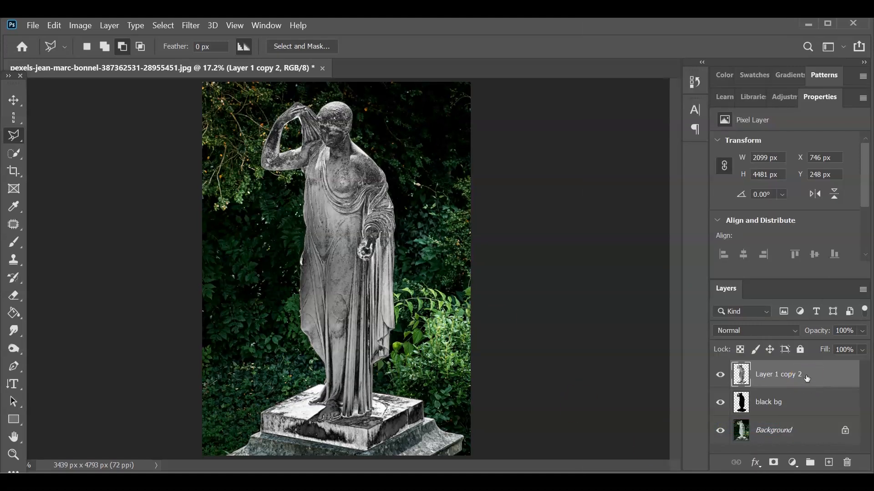
click(795, 331)
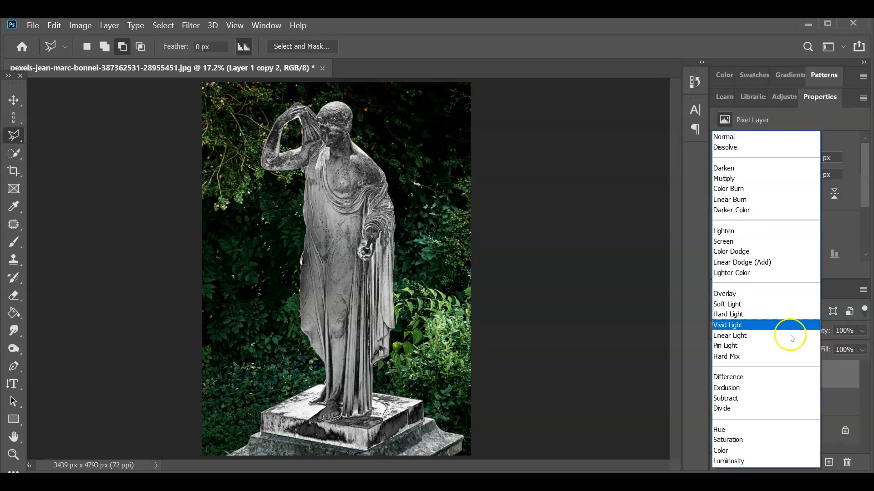
click(768, 381)
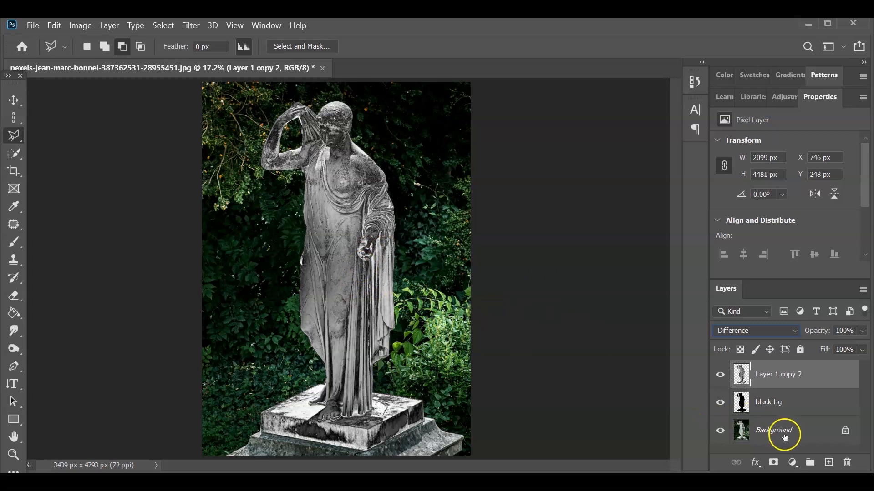
- Add a Color Lookup layer with EdgyAmber.3DL, clipped to the statue layer
click(793, 463)
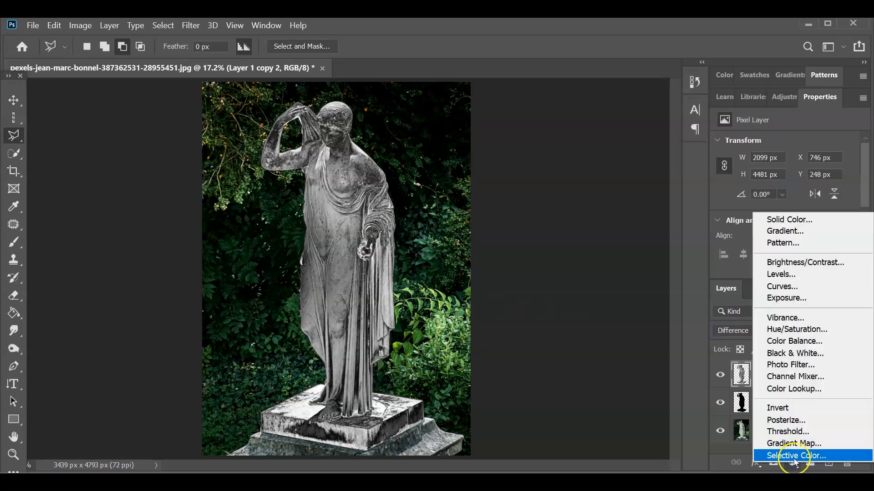
click(814, 390)
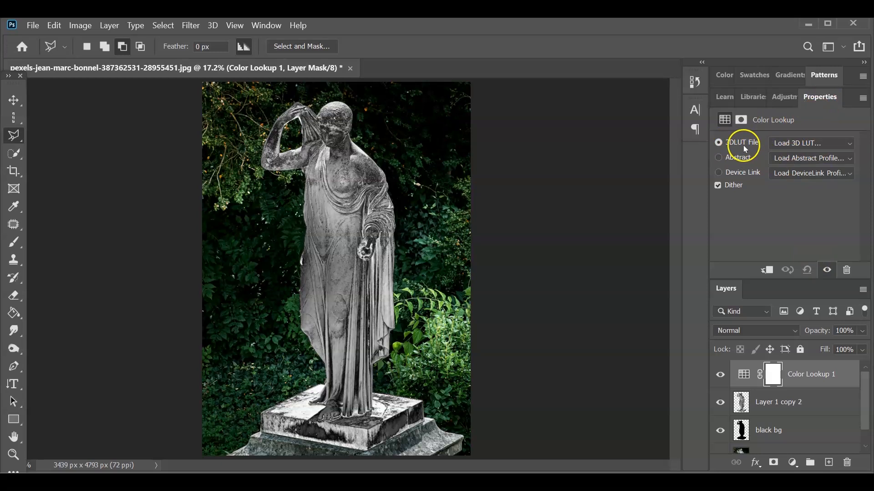
click(845, 146)
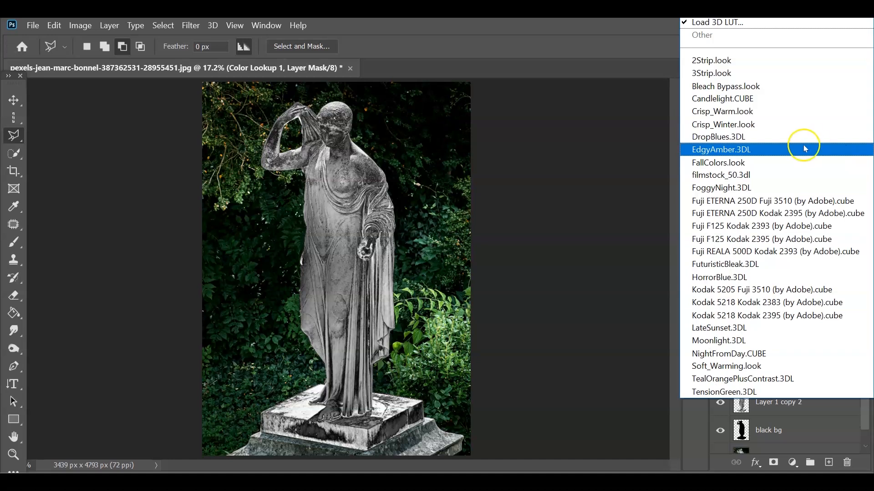
click(761, 152)
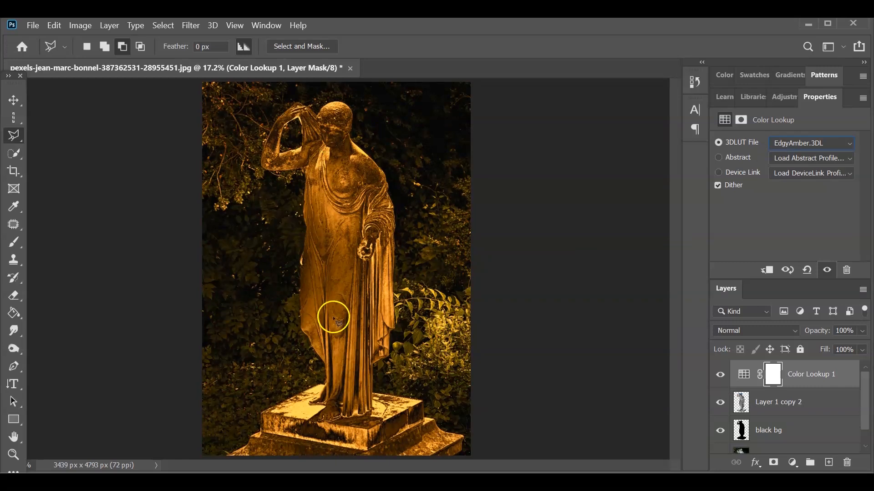
click(767, 272)
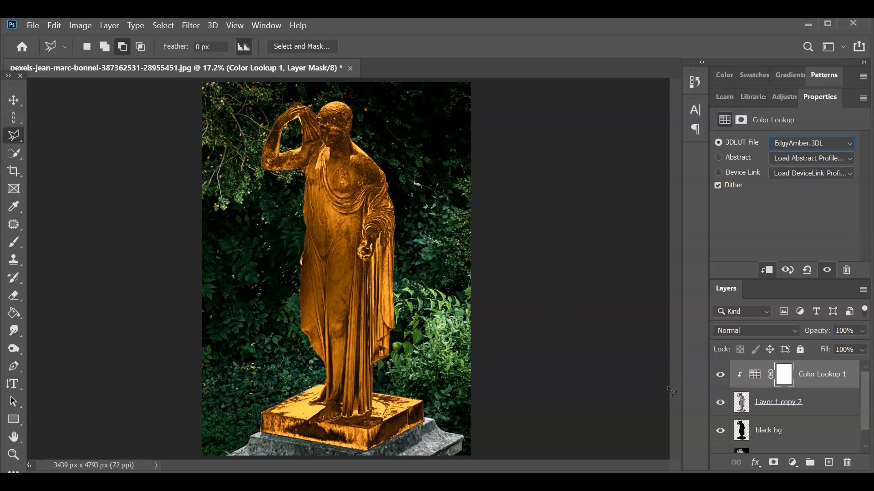
- Add a Curves layer with the white point dragged left, clipped to the statue
click(794, 465)
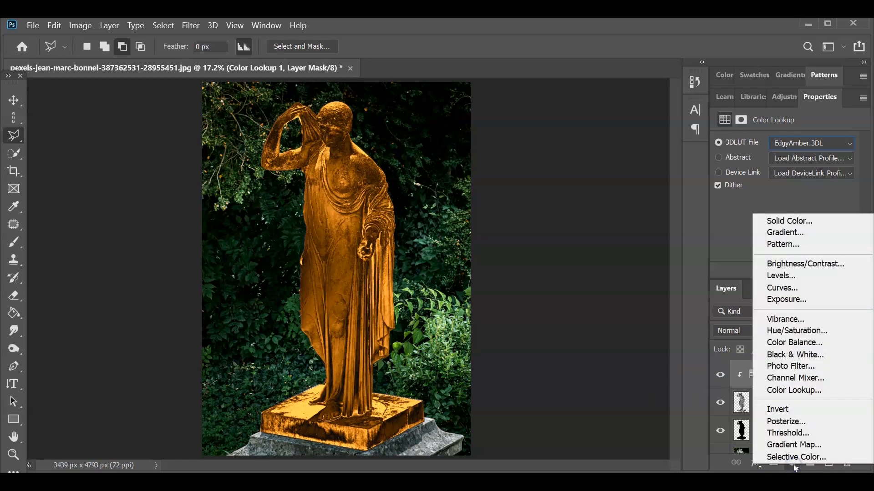
click(814, 288)
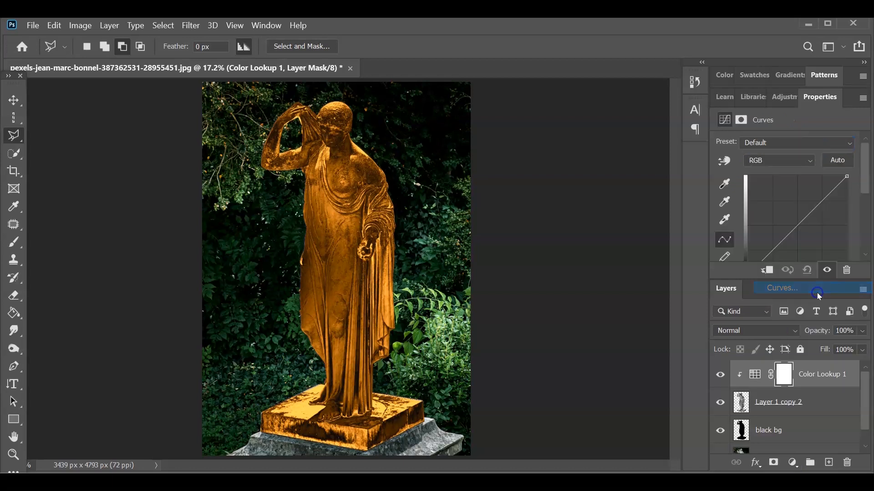
scroll(774, 185, down, 1)
scroll(819, 210, down, 2)
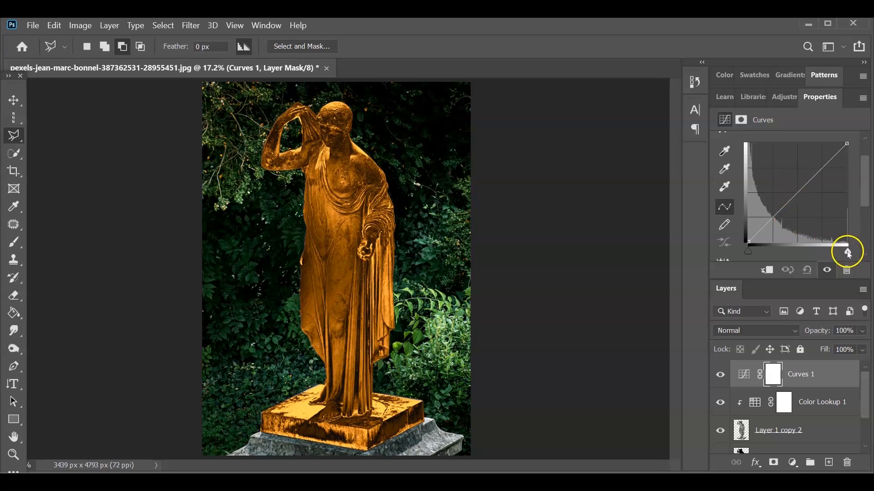
drag(847, 252, 803, 253)
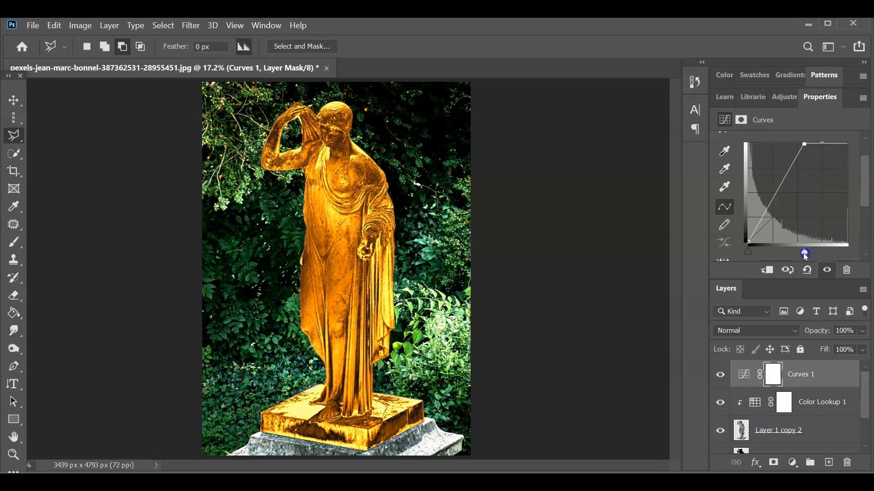
click(765, 273)
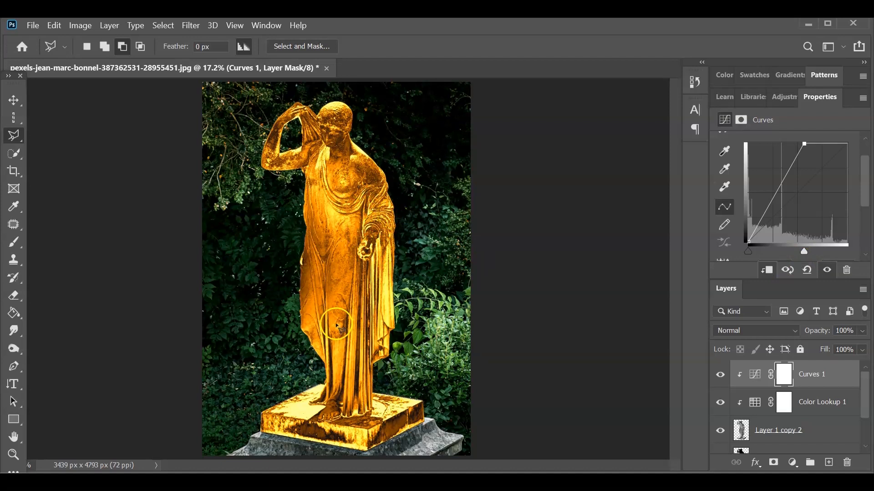
- Rename the Layer 1 copy 2 layer to 'statue'
scroll(815, 428, down, 1)
click(807, 404)
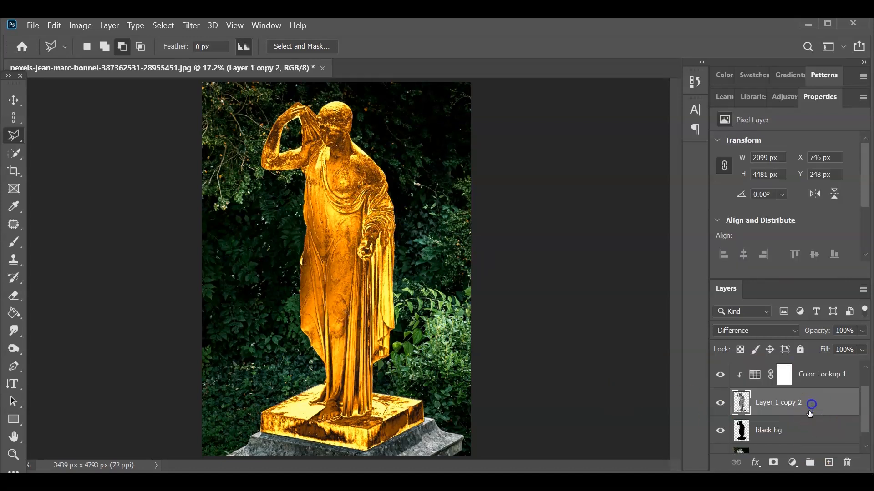
double_click(789, 403)
text(statue)
click(814, 404)
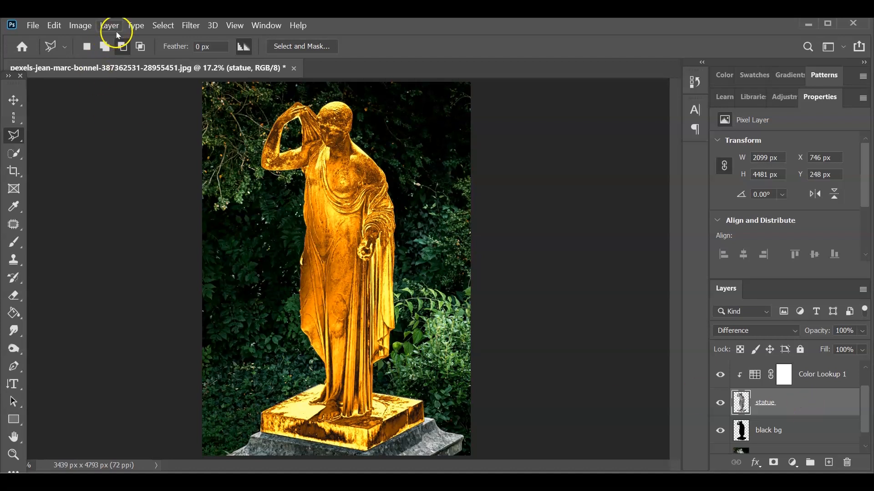
- Apply a Gaussian Blur with a 1-pixel radius to the statue layer
click(183, 28)
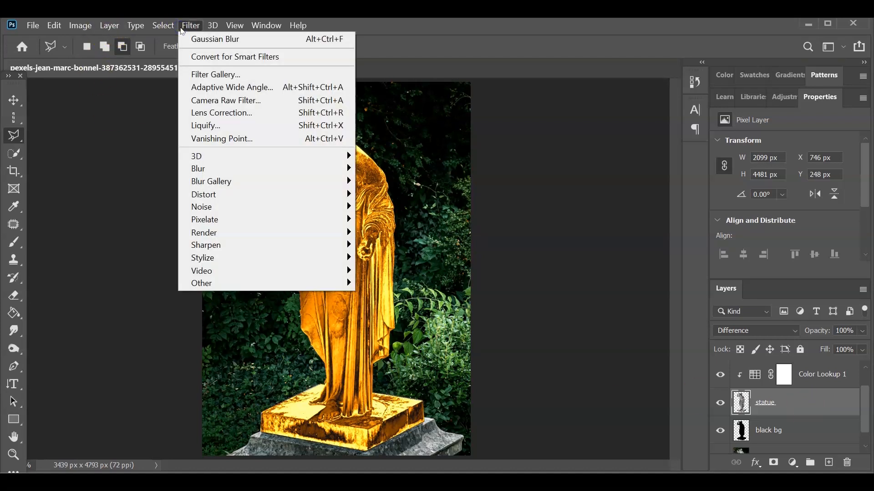
click(329, 169)
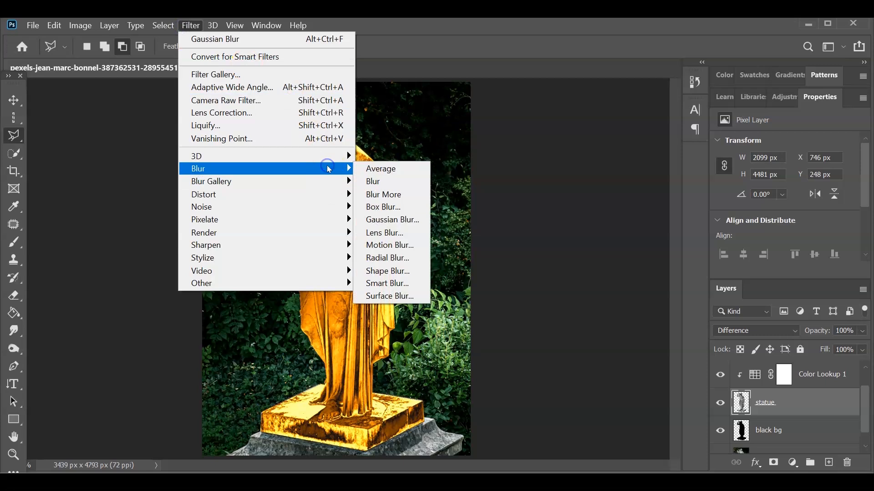
click(378, 215)
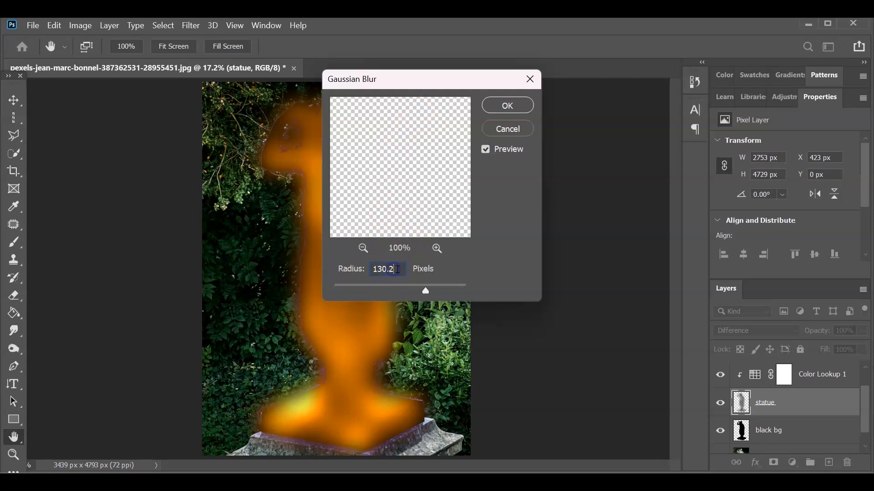
text(1)
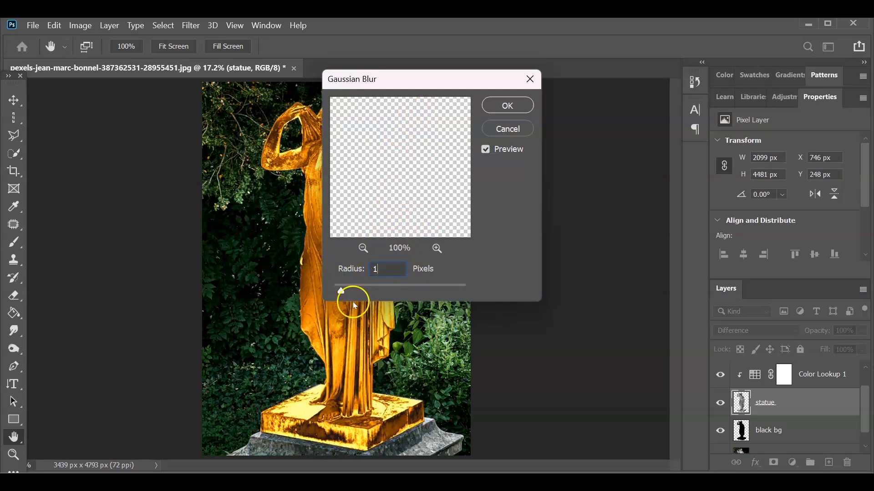
click(510, 106)
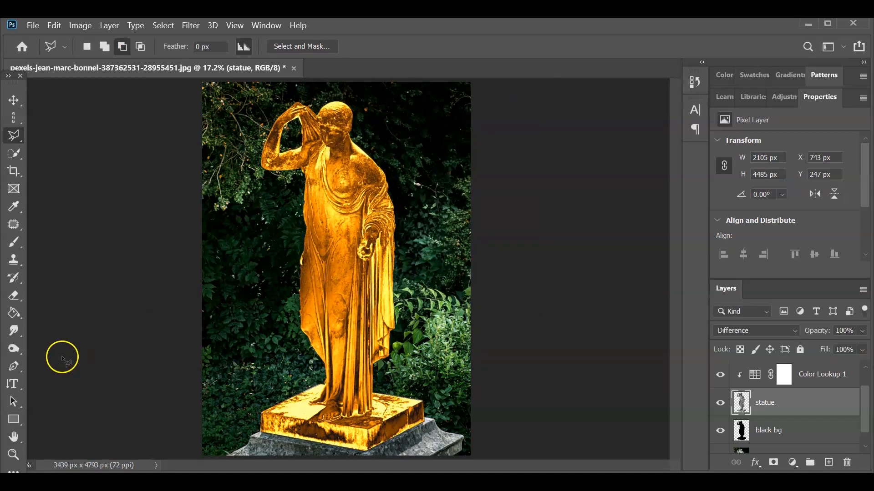
- Zoom in on the statue's head, fit the image back on screen, and hide the Background copy layer
click(15, 455)
click(326, 136)
click(327, 136)
click(326, 136)
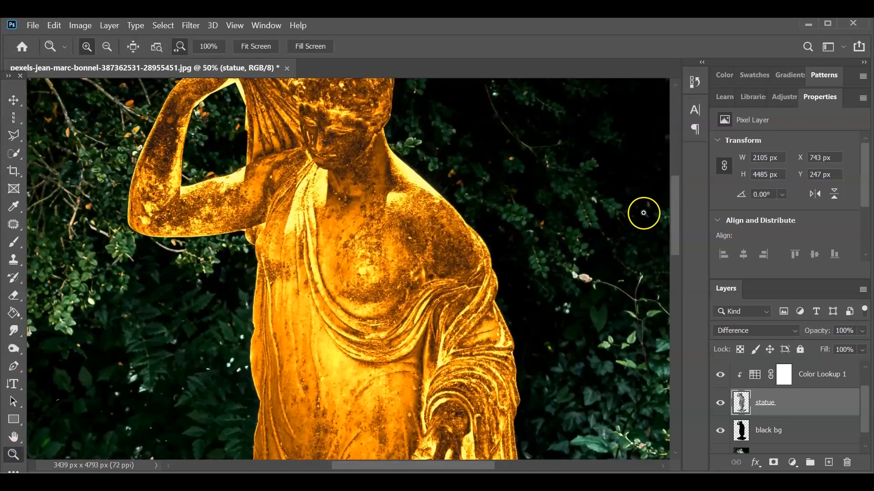
drag(677, 230, 672, 198)
click(255, 46)
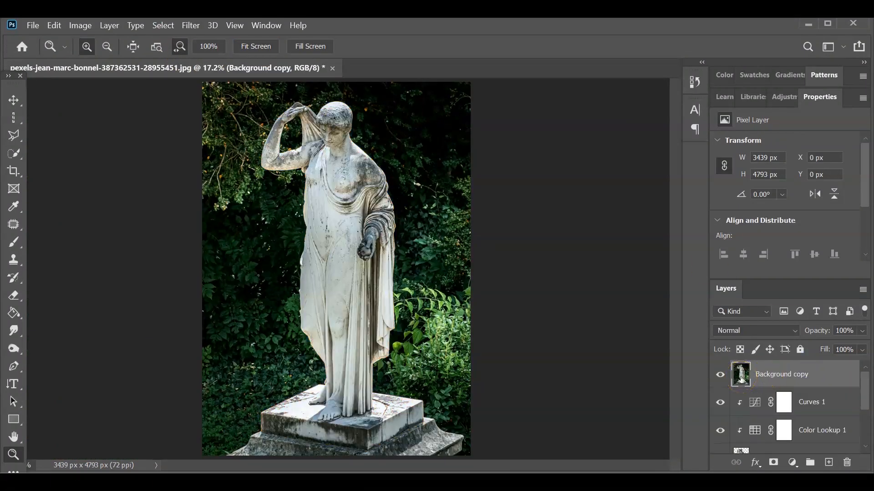
click(720, 375)
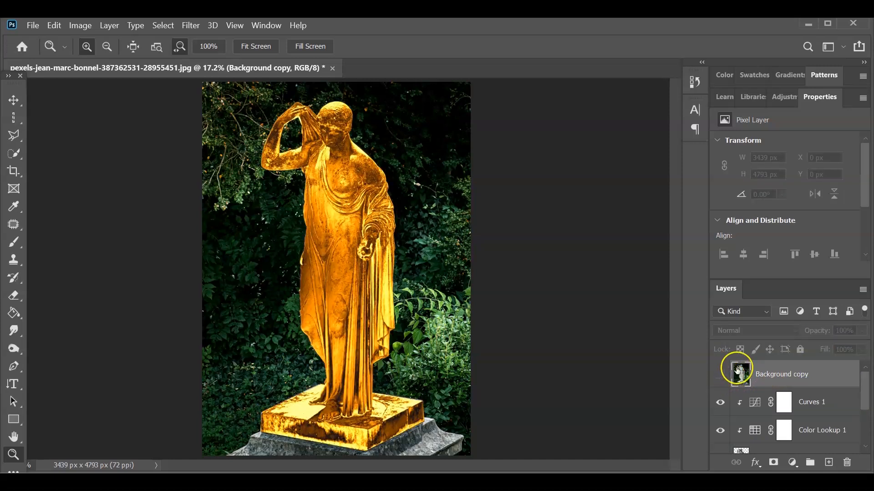